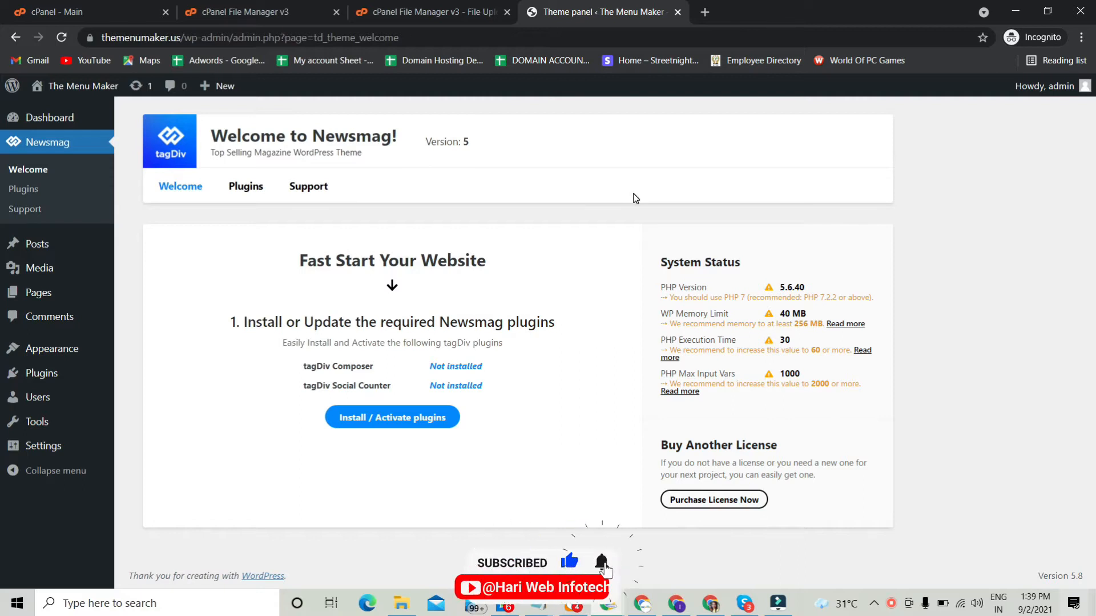
# Step: Try to install and activate the required tagDiv Composer and tagDiv Social Counter plugins from the Newsmag Welcome page
pyautogui.click(31, 174)
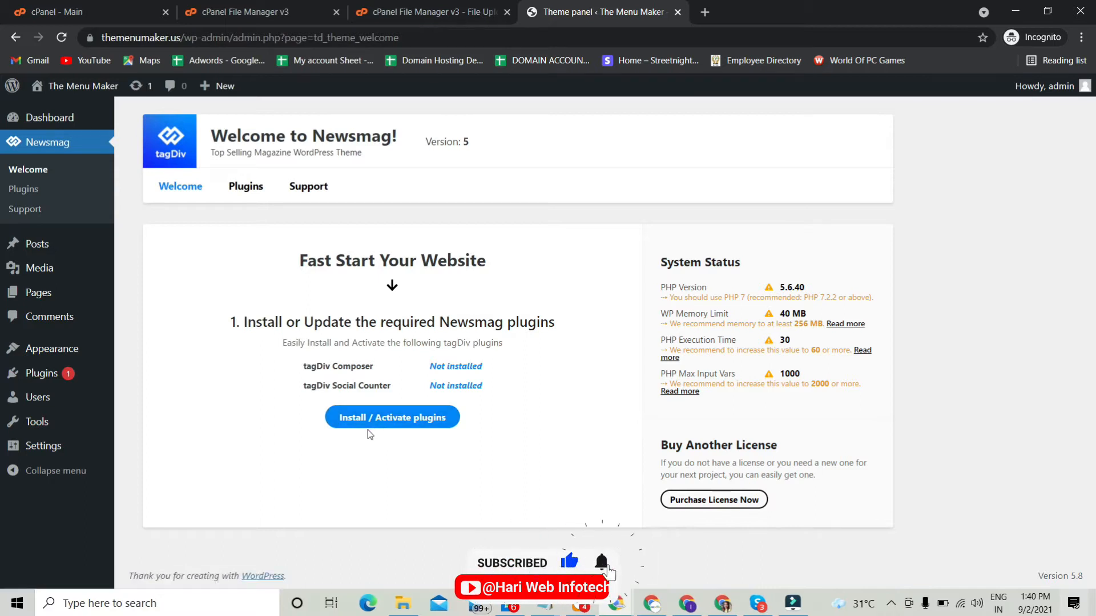
pyautogui.click(401, 423)
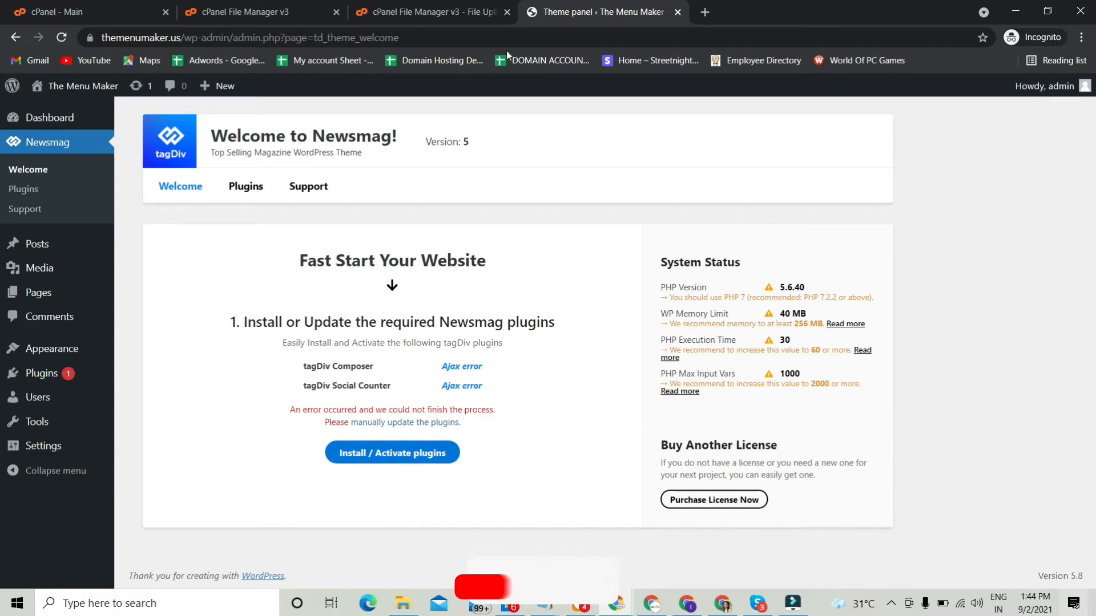
# Step: Open the site's home page, themenumaker.us, in a new browser tab to check how it loads
pyautogui.moveTo(182, 38); pyautogui.dragTo(54, 39)
pyautogui.hotkey('ctrl', 'c')
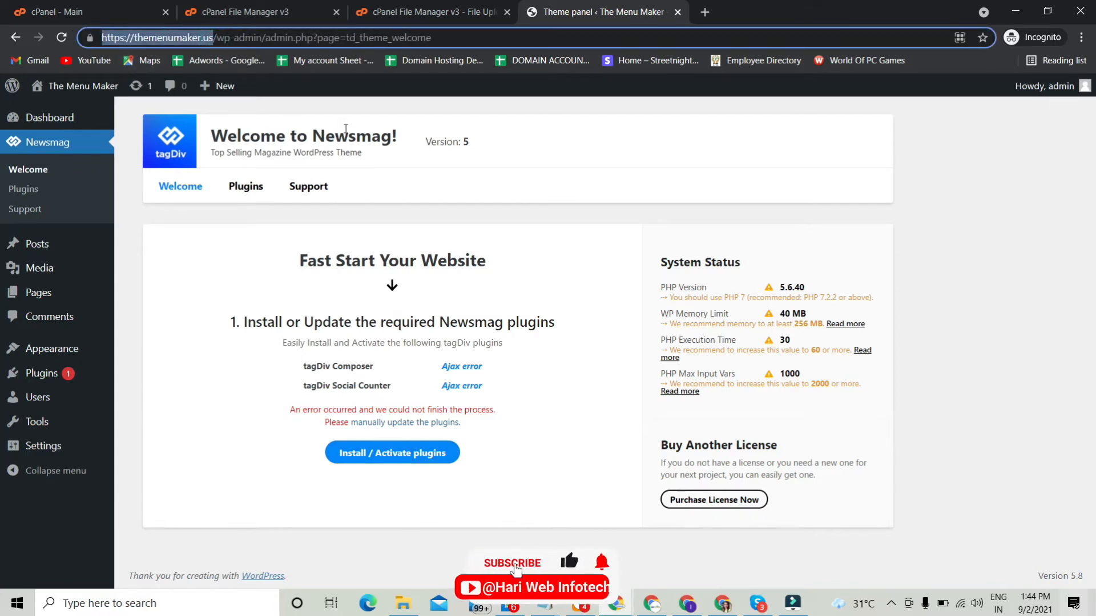
pyautogui.click(705, 12)
pyautogui.hotkey('ctrl', 'v')
pyautogui.press('Return')
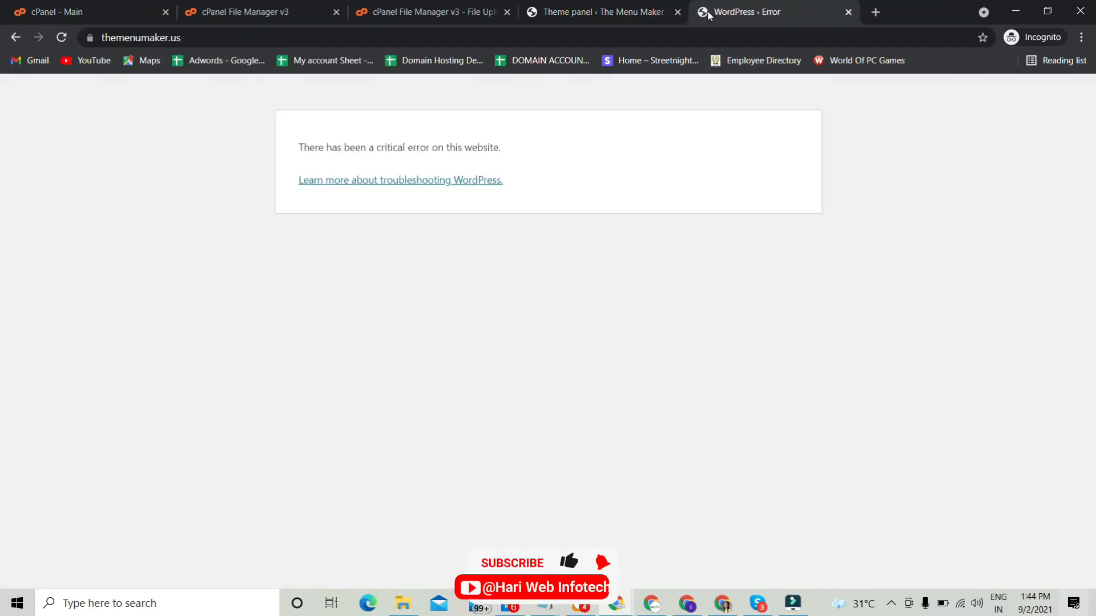
# Step: Return to the Newsmag theme panel and reload its Welcome page
pyautogui.click(645, 7)
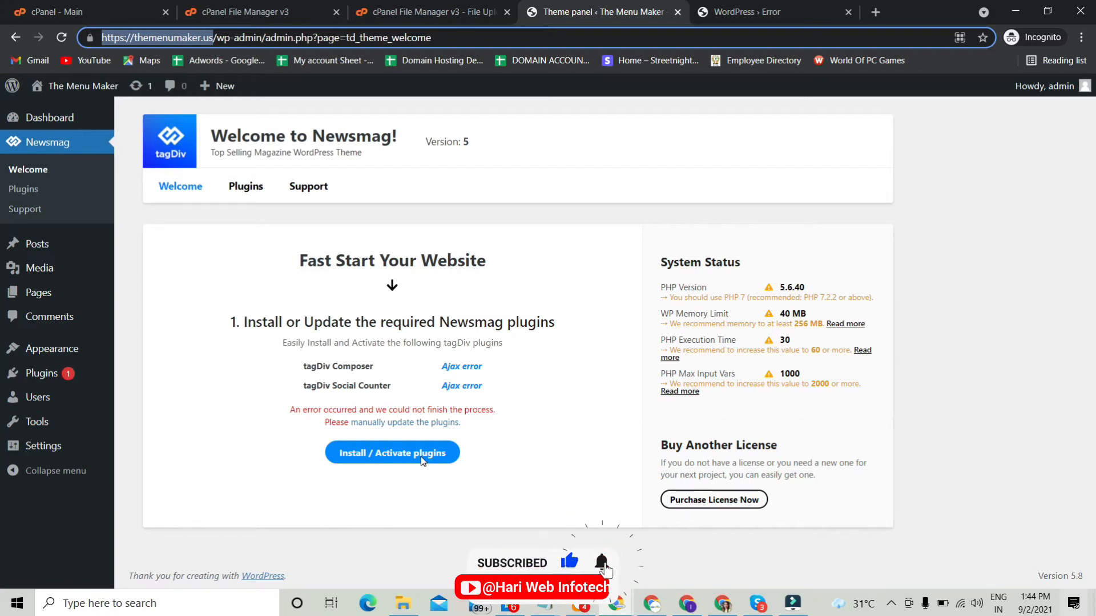
pyautogui.moveTo(61, 259)
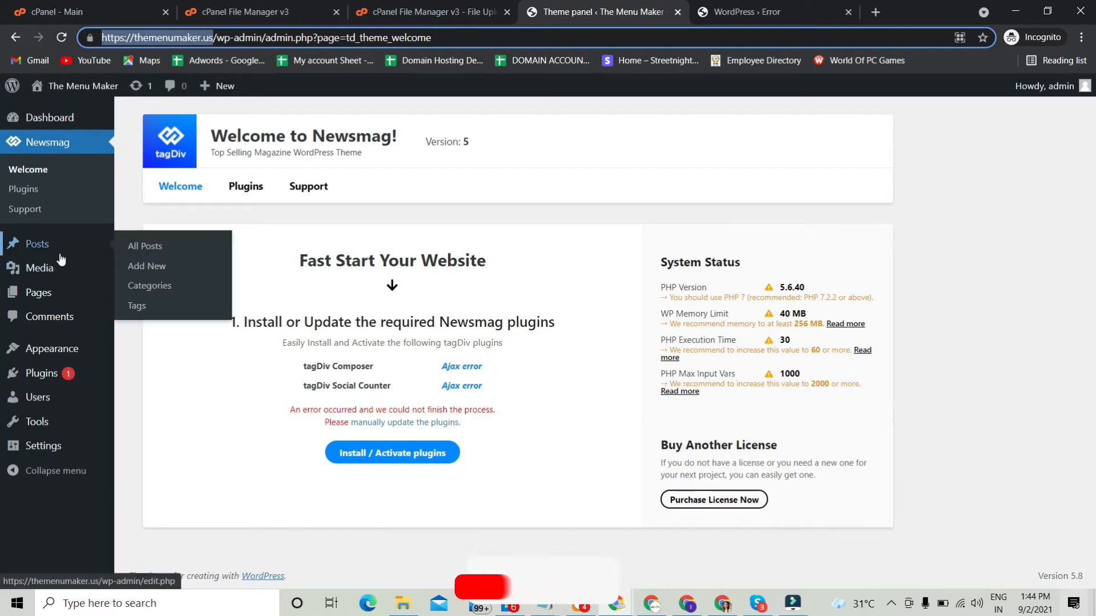
pyautogui.click(45, 170)
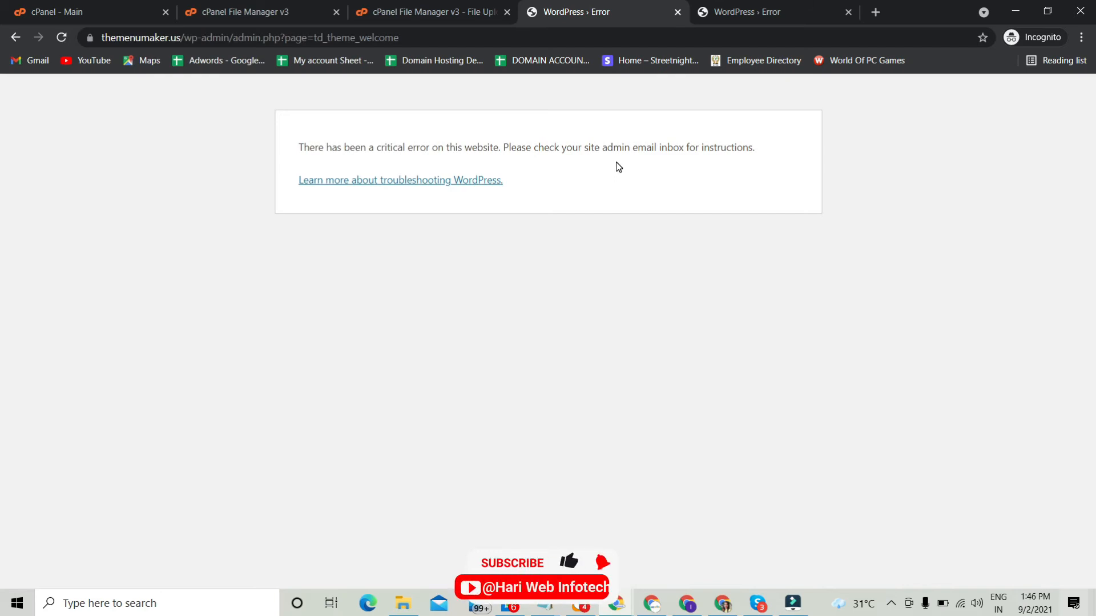
# Step: Open the public_html/wp-content/plugins folder in the cPanel File Manager
pyautogui.click(260, 11)
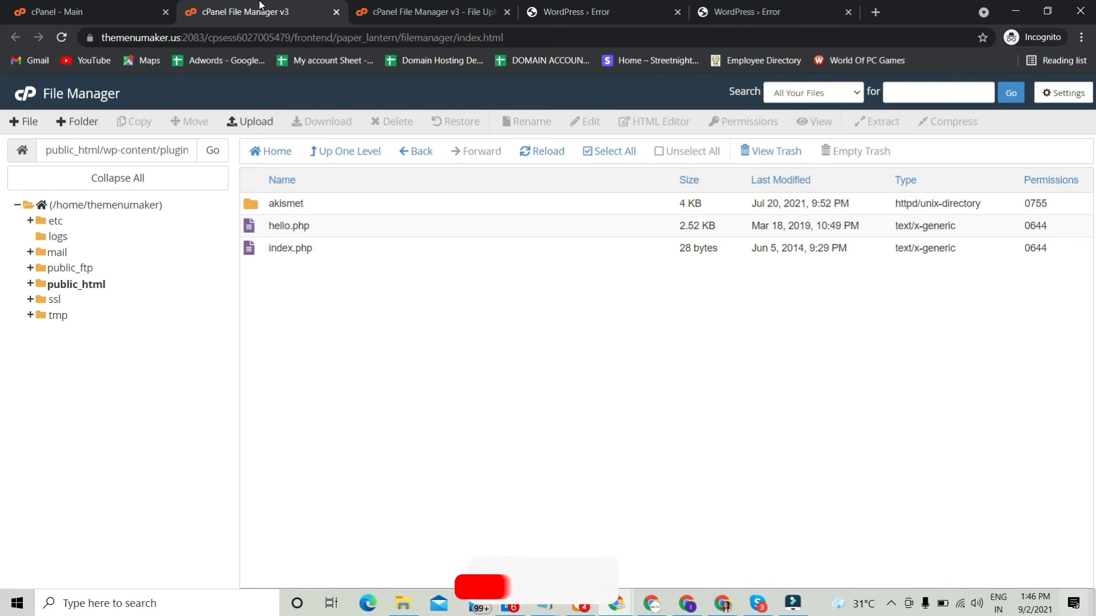
pyautogui.click(103, 286)
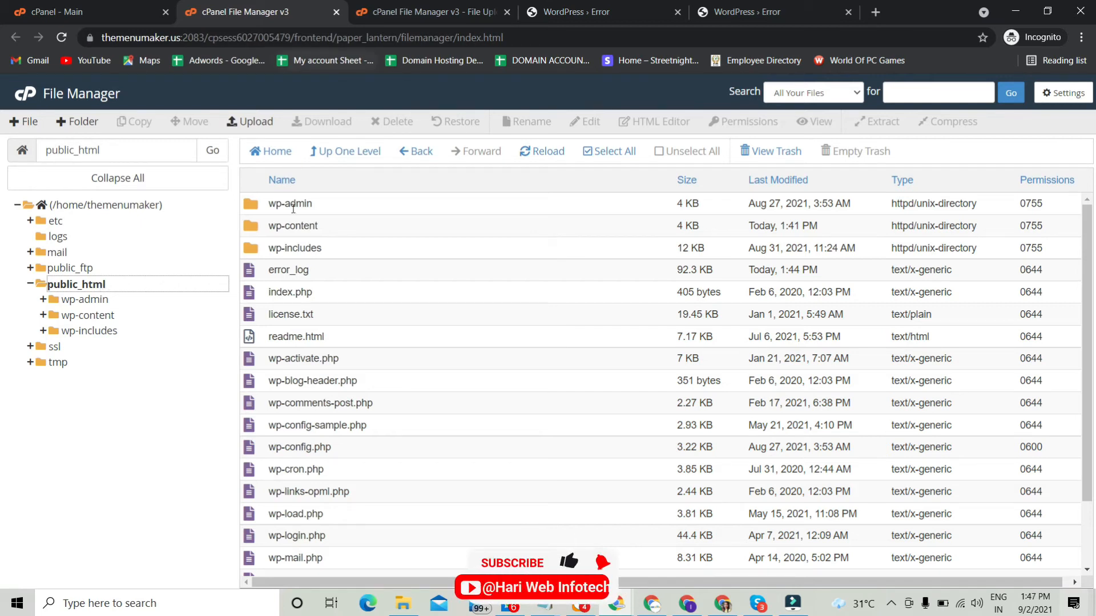
pyautogui.doubleClick(249, 229)
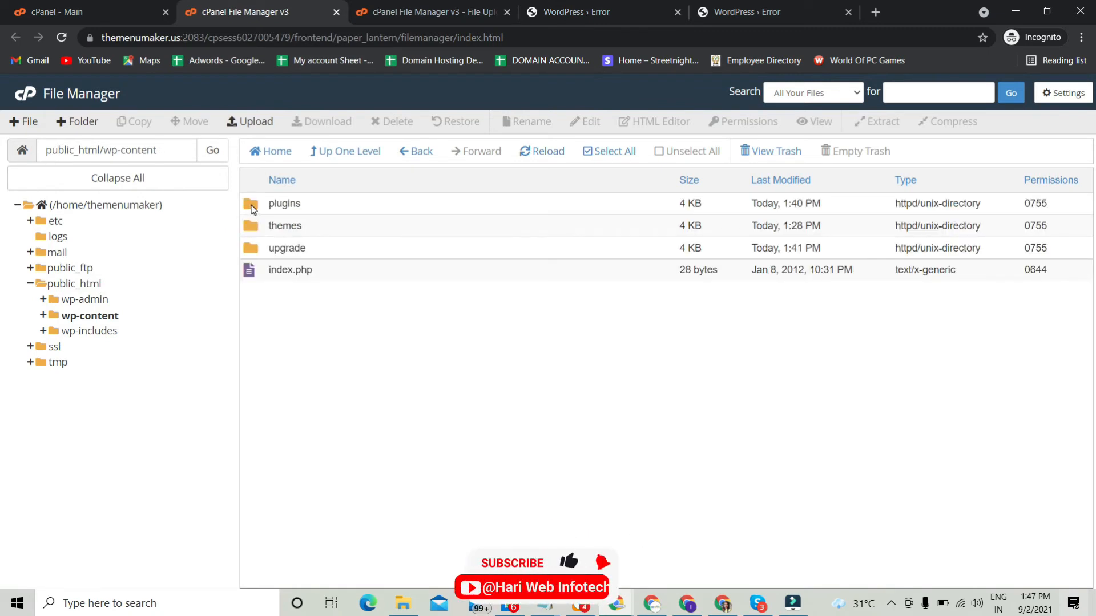
pyautogui.click(252, 208)
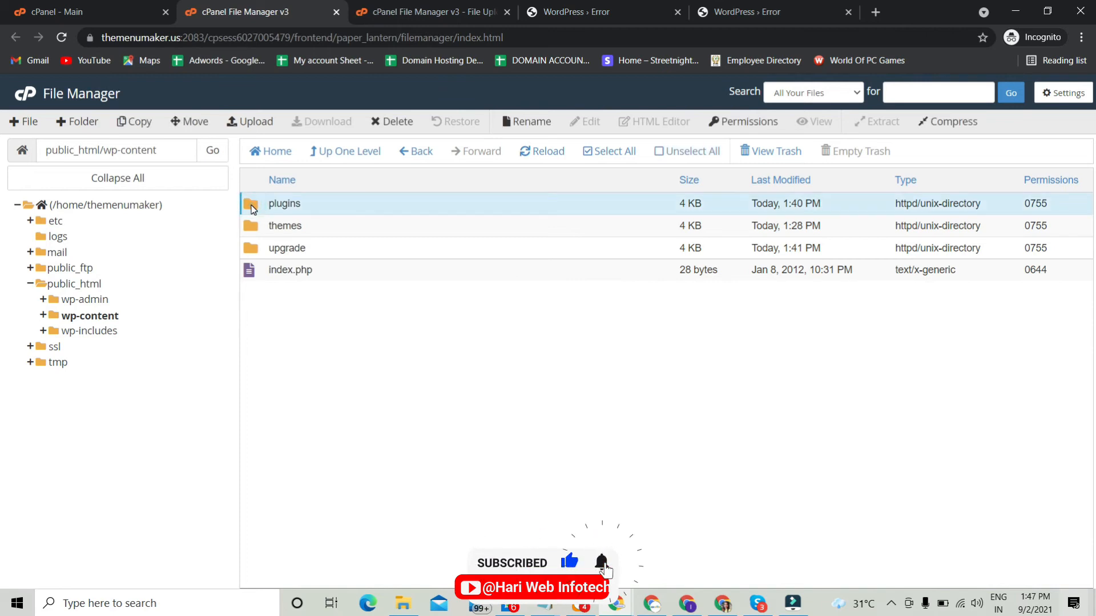
pyautogui.doubleClick(252, 207)
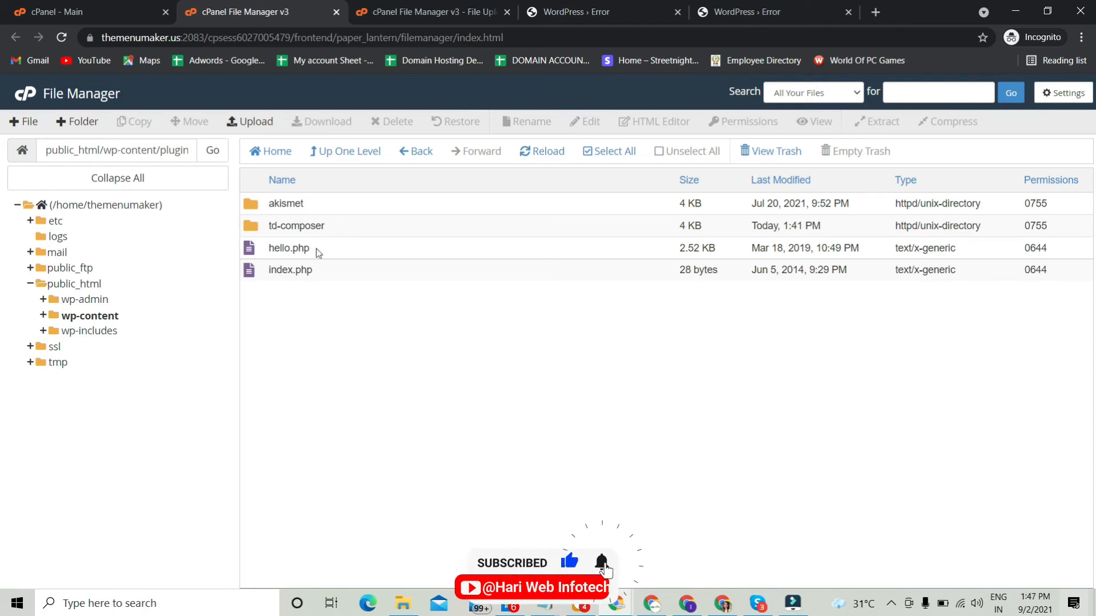
# Step: Permanently delete the td-composer folder from the plugins directory, skipping the trash
pyautogui.click(260, 226)
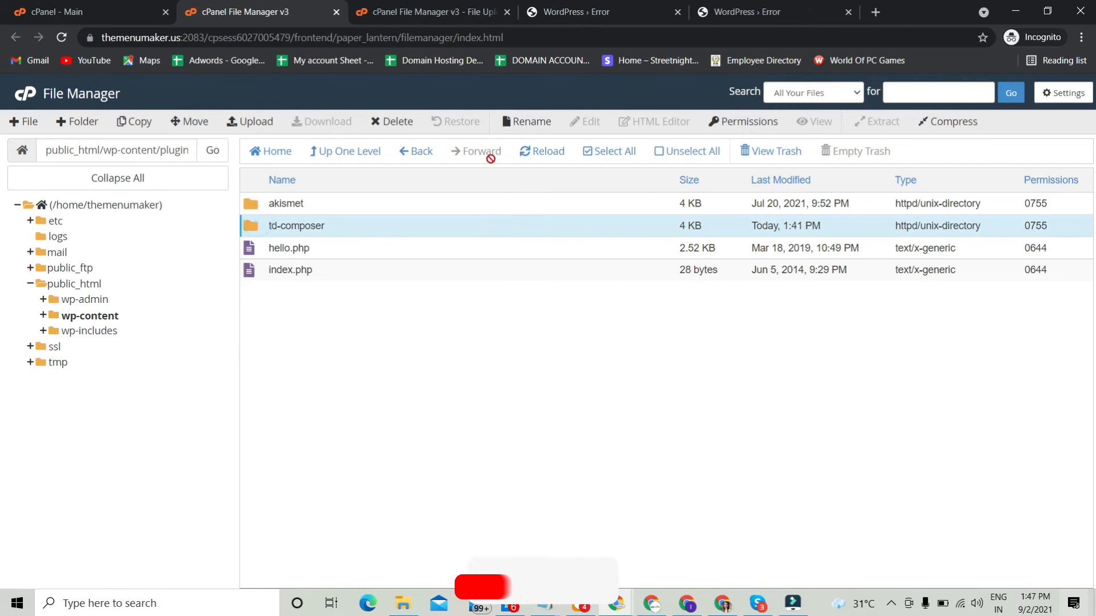
pyautogui.click(385, 121)
pyautogui.click(428, 337)
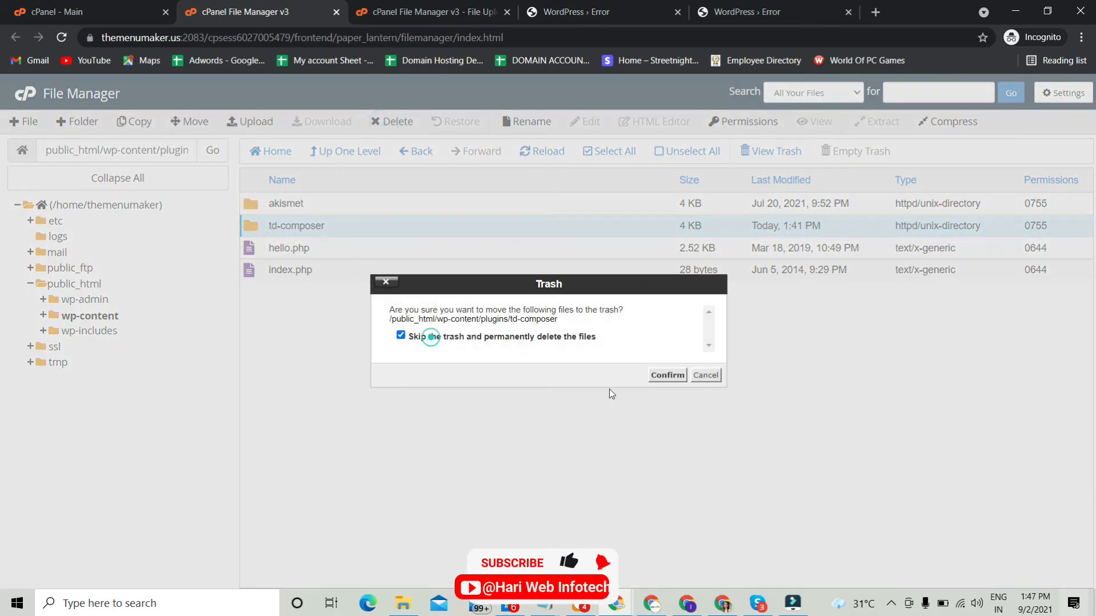
pyautogui.click(667, 375)
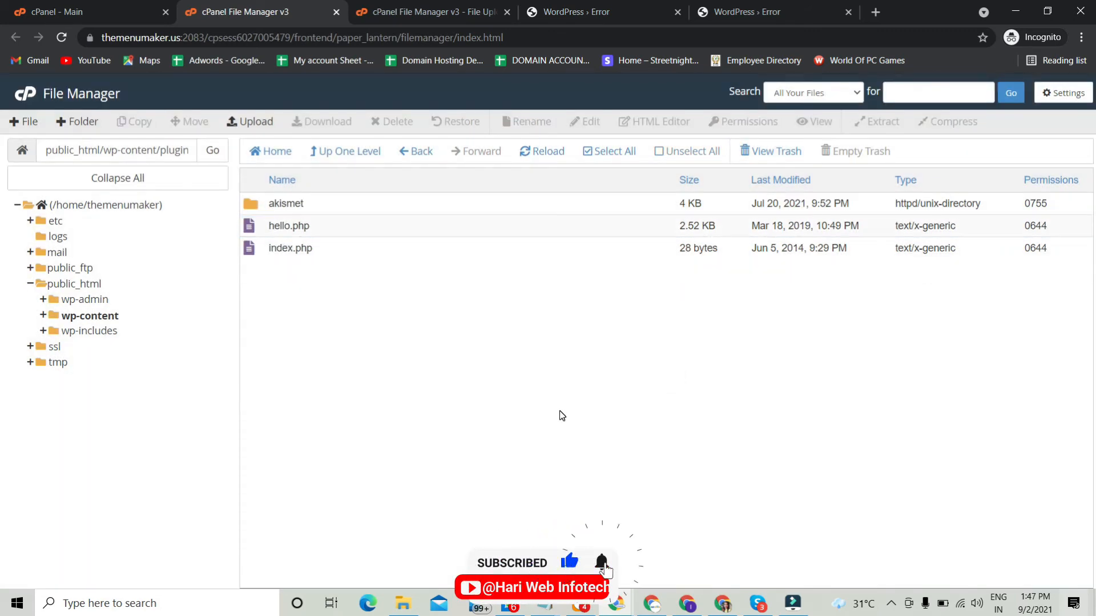
# Step: Go back to the WordPress error page and load themenumaker.us/wp-admin/ in its place
pyautogui.click(576, 11)
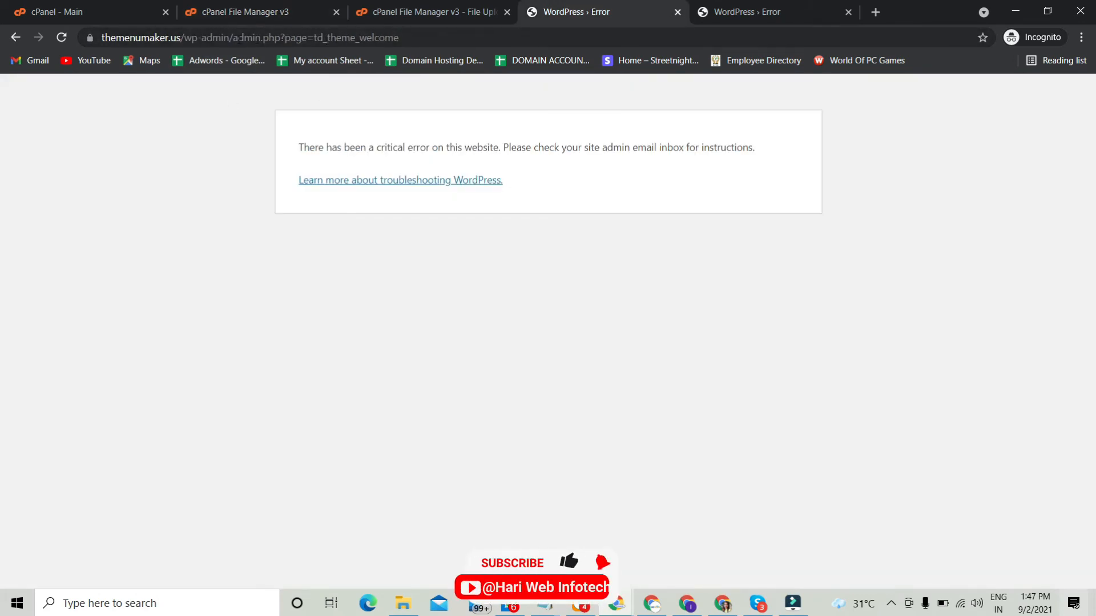
pyautogui.moveTo(235, 38); pyautogui.dragTo(482, 48)
pyautogui.press('BackSpace')
pyautogui.press('Return')
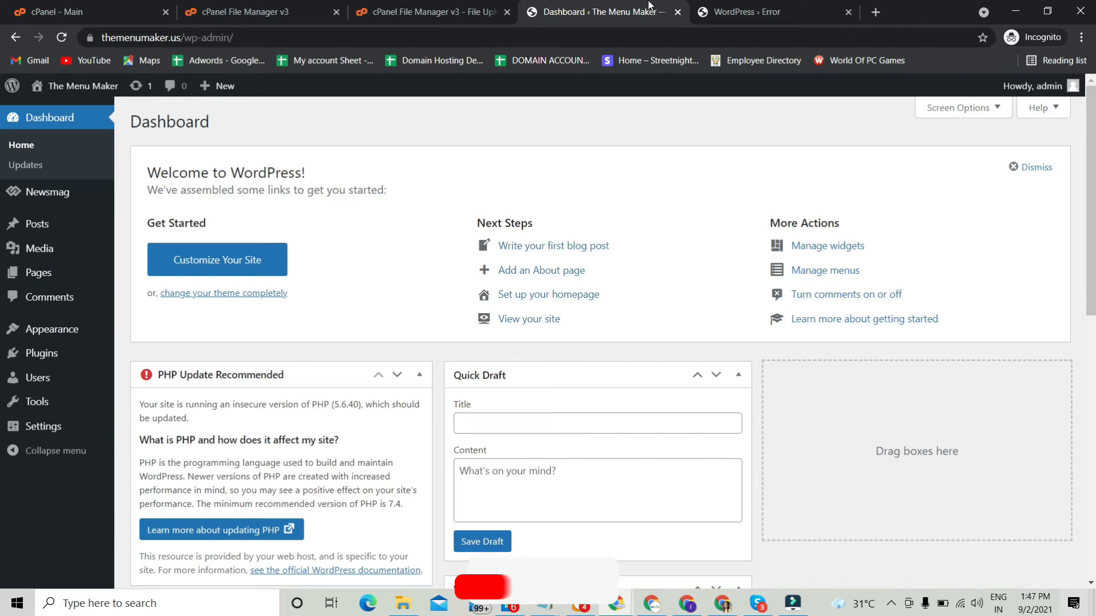
# Step: Reload themenumaker.us in the home page's browser tab to check the public site
pyautogui.click(739, 11)
pyautogui.click(311, 38)
pyautogui.press('Return')
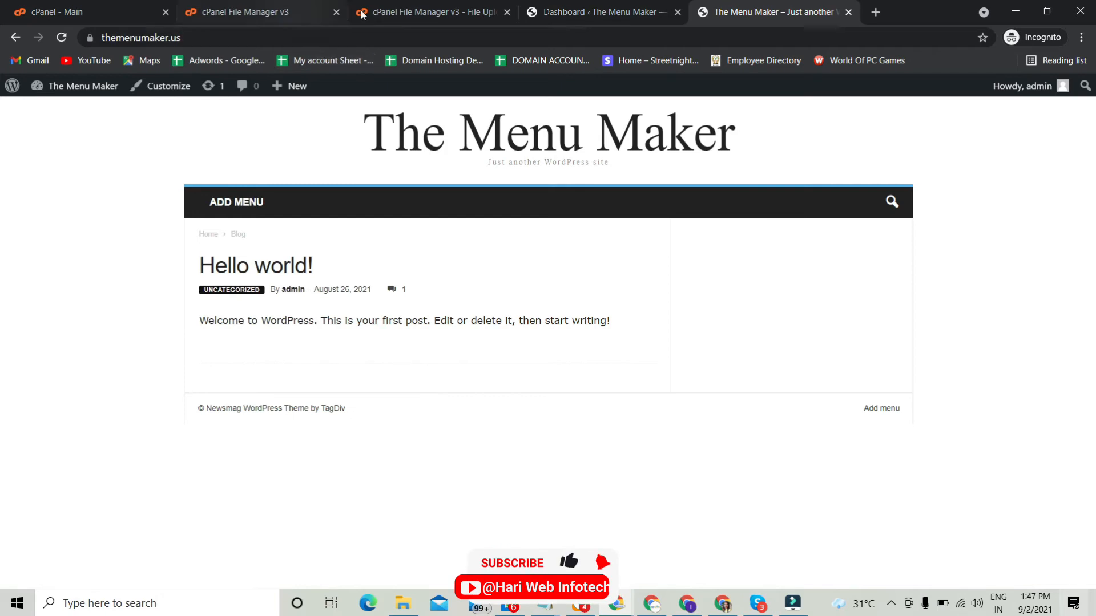
# Step: Return to the WordPress dashboard and open the Newsmag theme's Welcome page with the system status
pyautogui.click(473, 7)
pyautogui.click(587, 11)
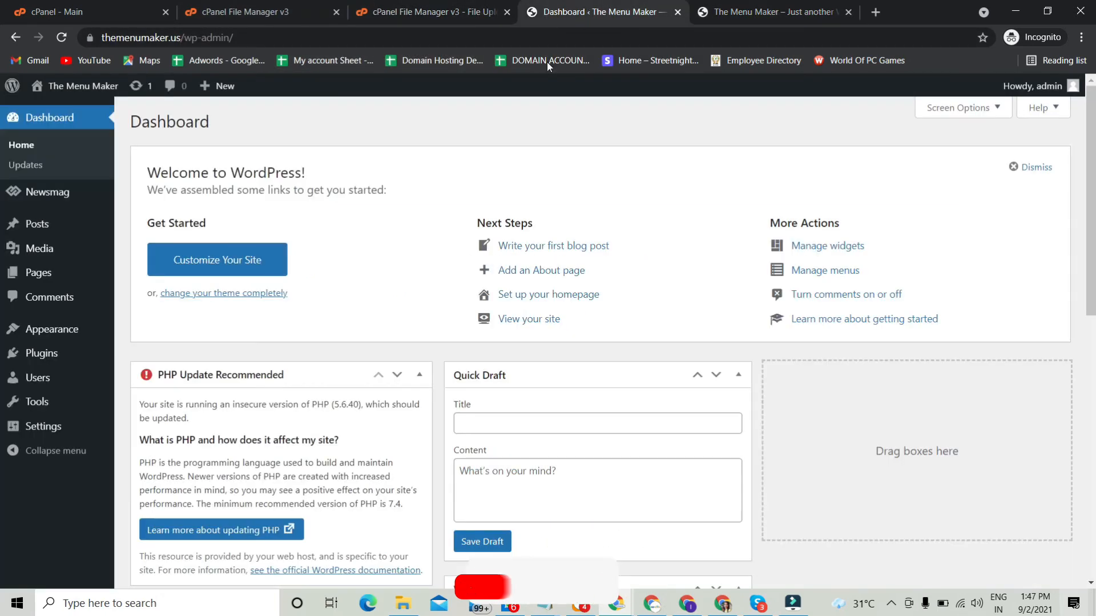
pyautogui.moveTo(86, 197)
pyautogui.click(153, 195)
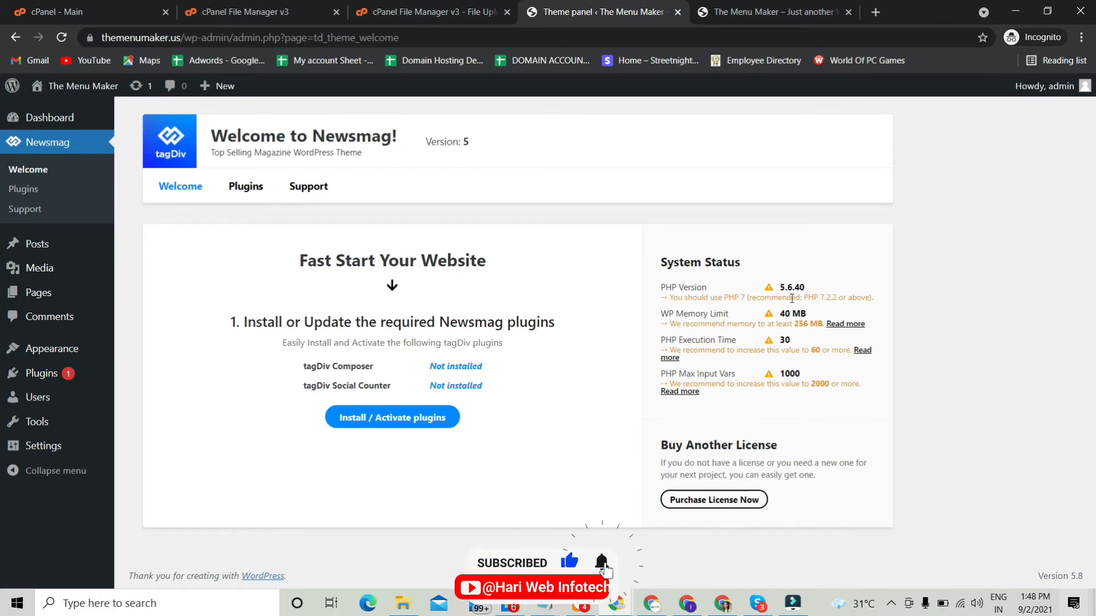
# Step: Switch to the cPanel main page and search it for "php"
pyautogui.click(432, 13)
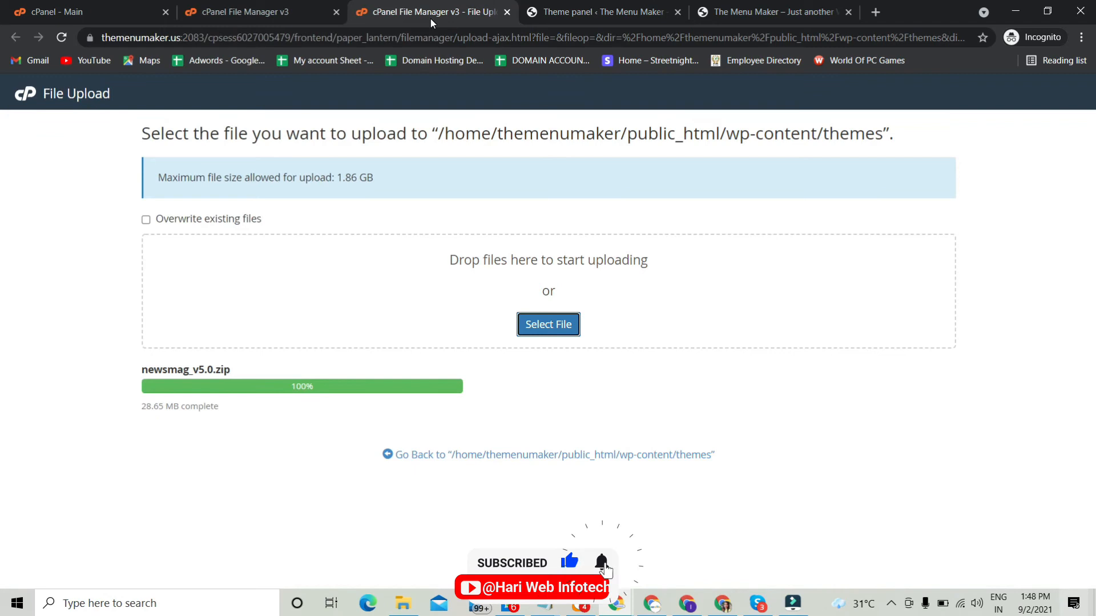
pyautogui.click(295, 5)
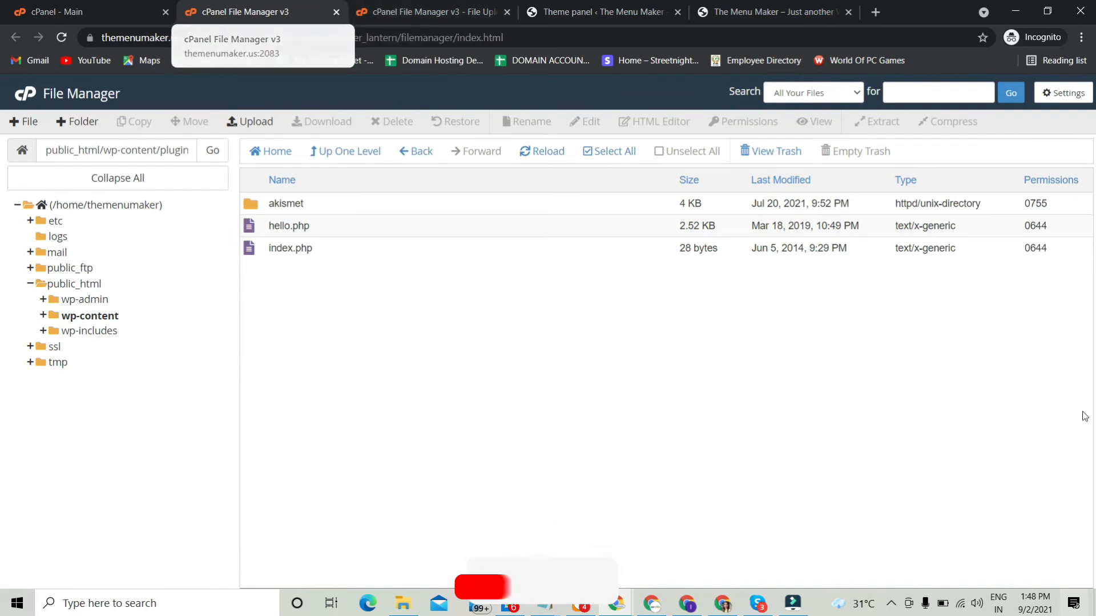
pyautogui.click(50, 5)
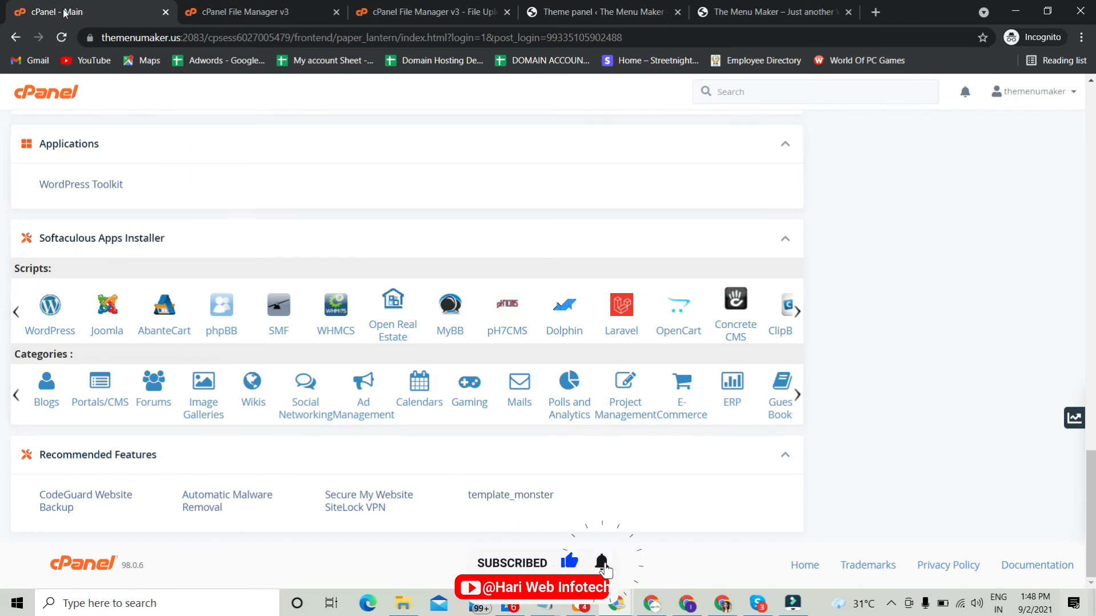
pyautogui.middleClick(367, 263)
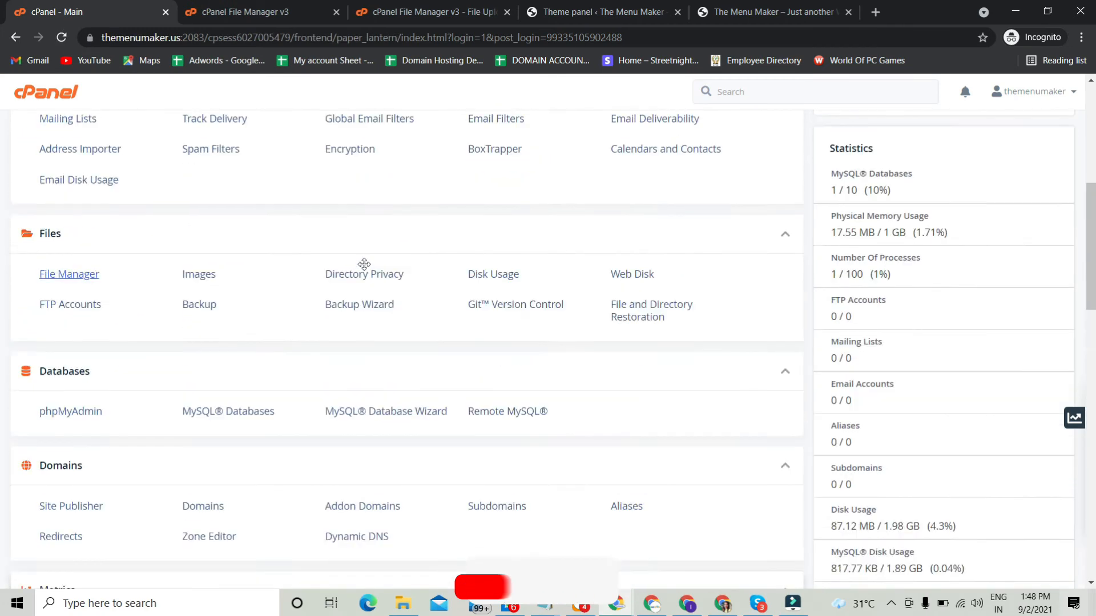
pyautogui.hotkey('ctrl', 'f')
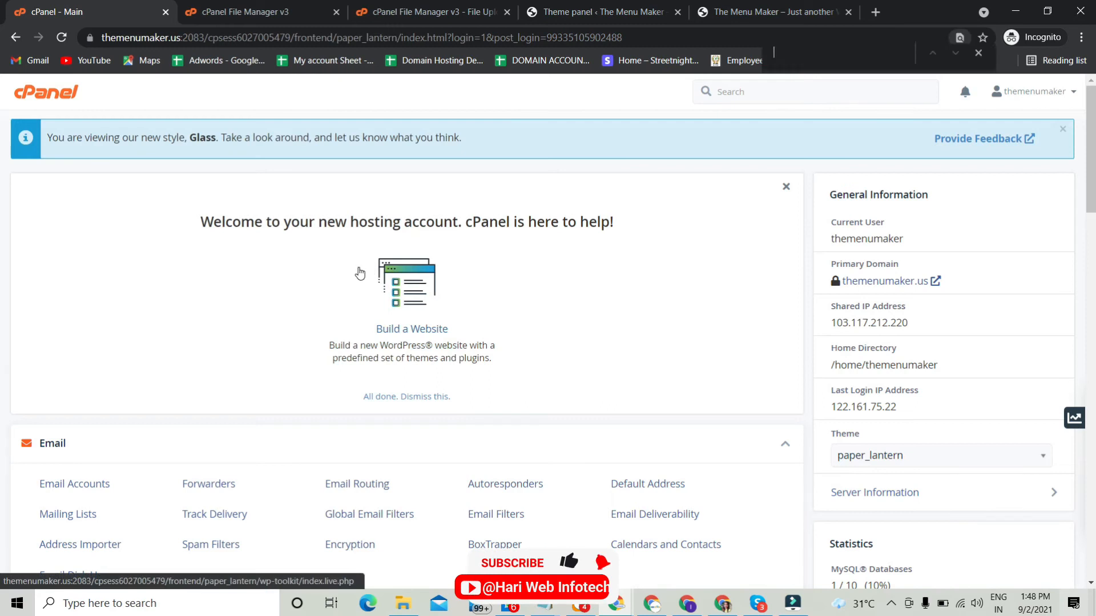
pyautogui.write('php')
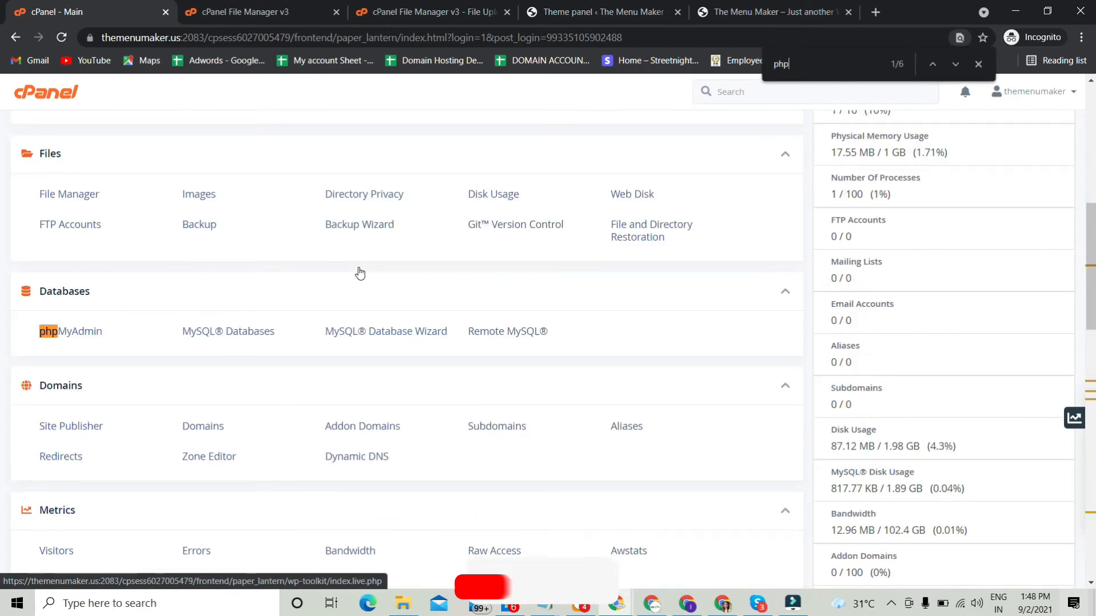
pyautogui.press('Return')
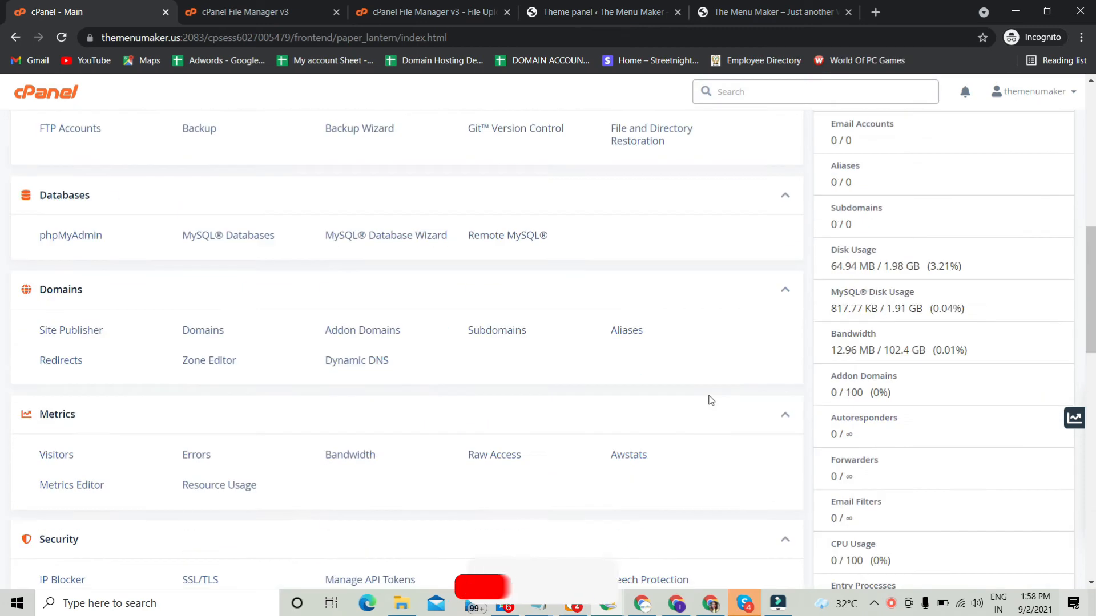
# Step: Open Select PHP Version in the Software section and examine the PHP version and handler of themenumaker.us
pyautogui.scroll(-7, 710, 397)
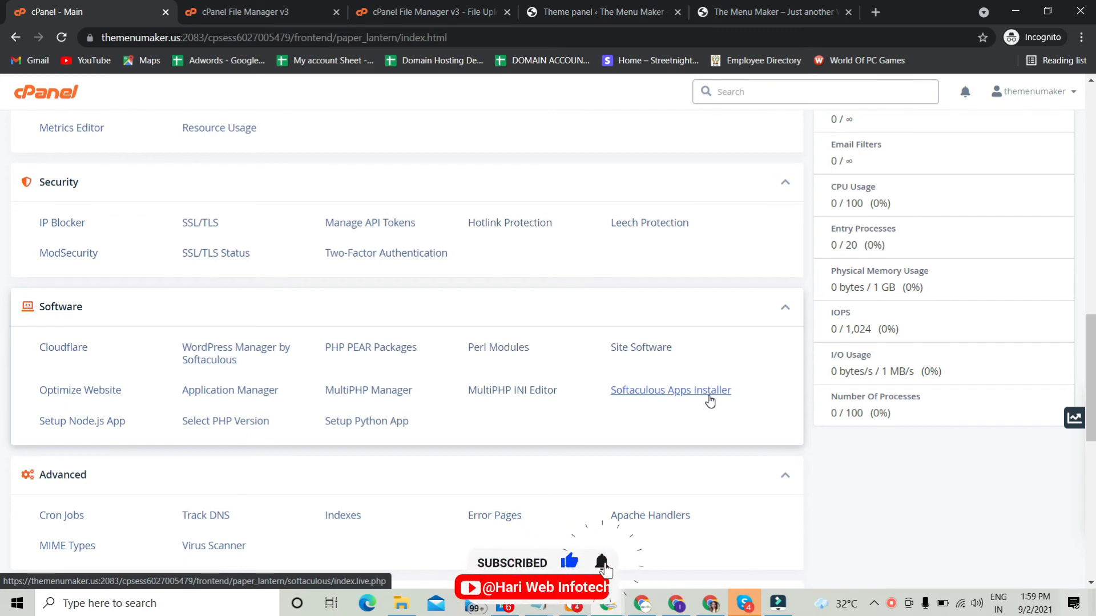
pyautogui.click(224, 422)
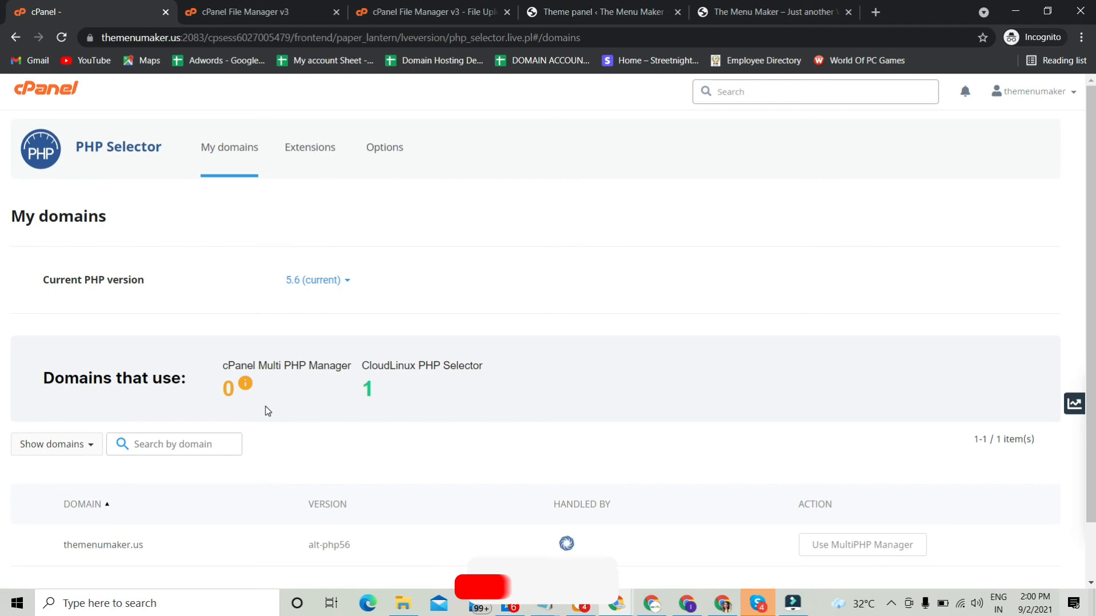
pyautogui.scroll(-2, 265, 406)
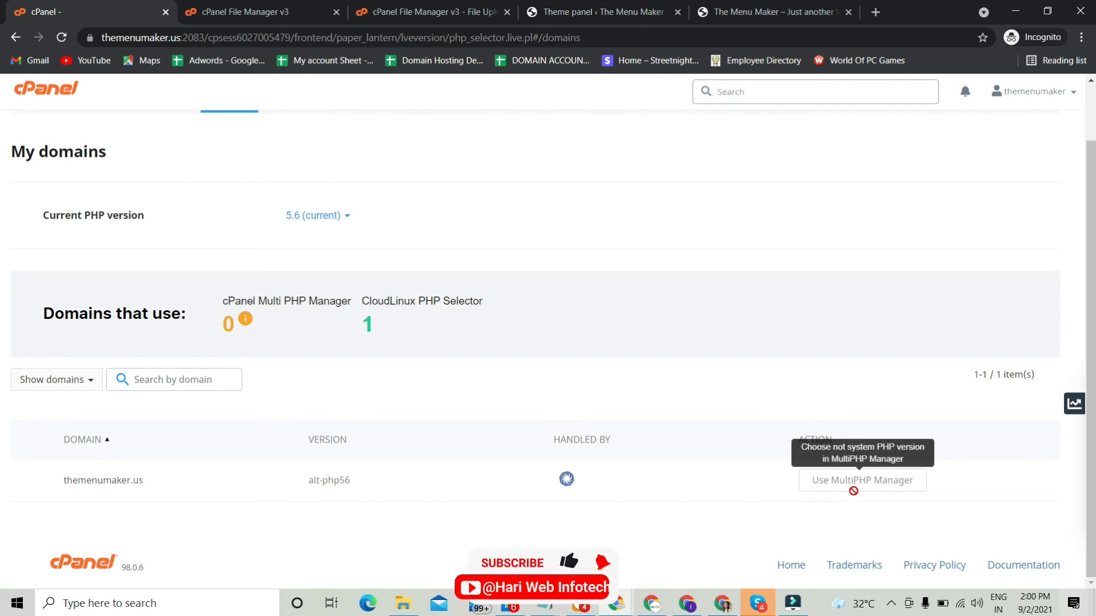
pyautogui.scroll(2, 744, 496)
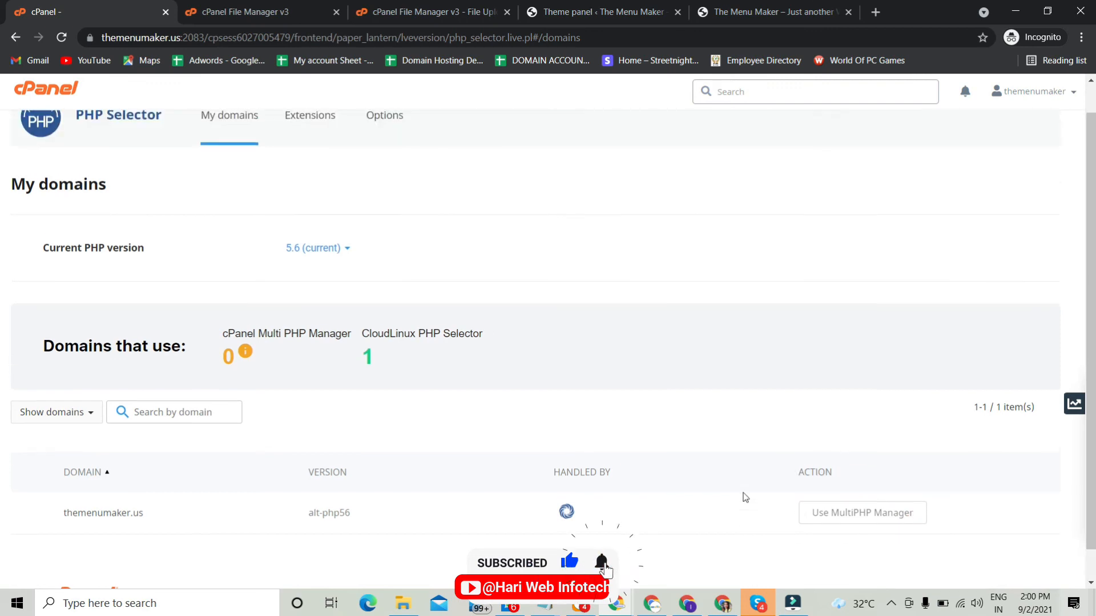
# Step: Return to the cPanel main page, find "php" on it and open MultiPHP Manager in the Software section
pyautogui.click(43, 97)
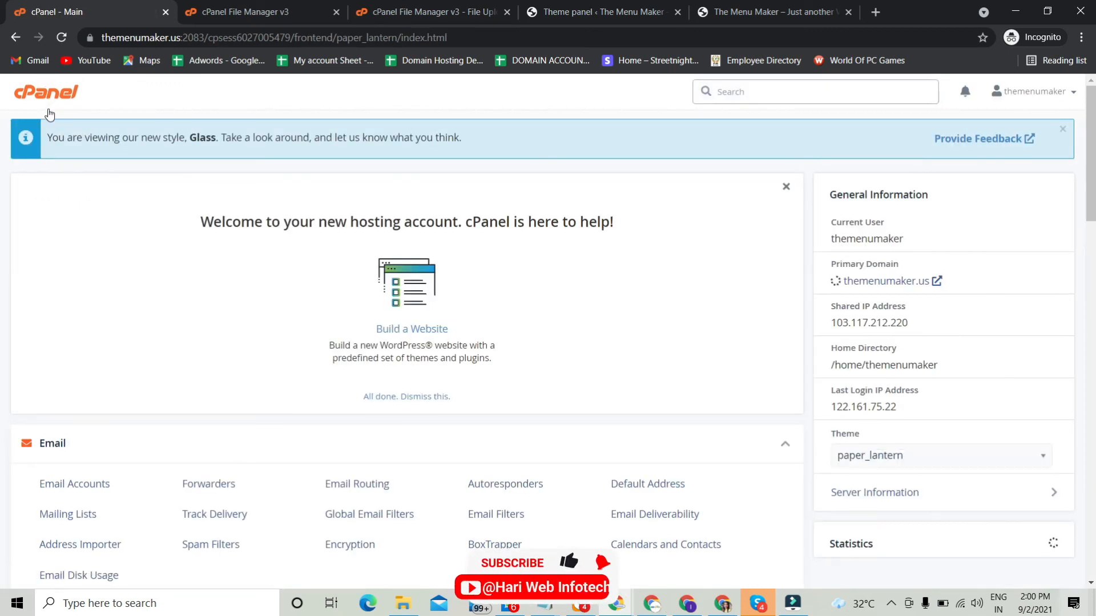
pyautogui.hotkey('ctrl', 'f')
pyautogui.write('php')
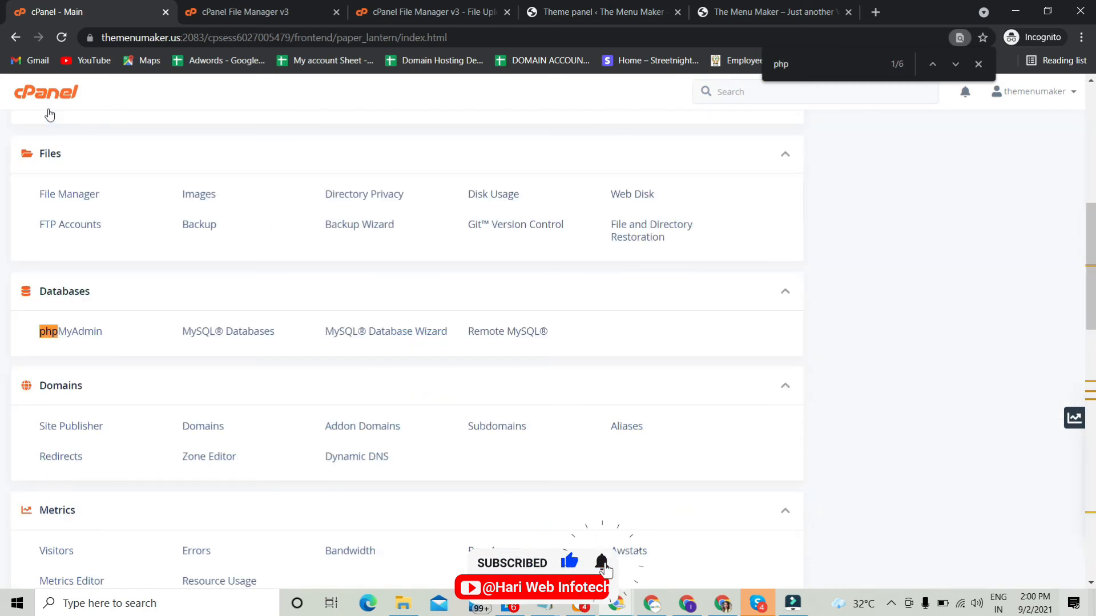
pyautogui.scroll(-5, 46, 115)
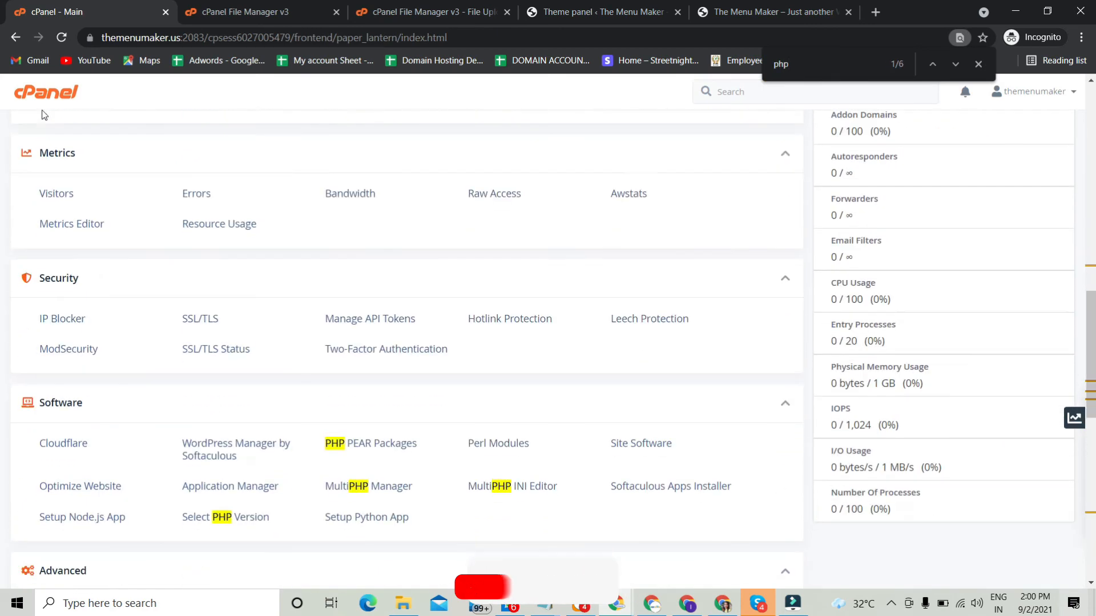
pyautogui.scroll(-2, 43, 114)
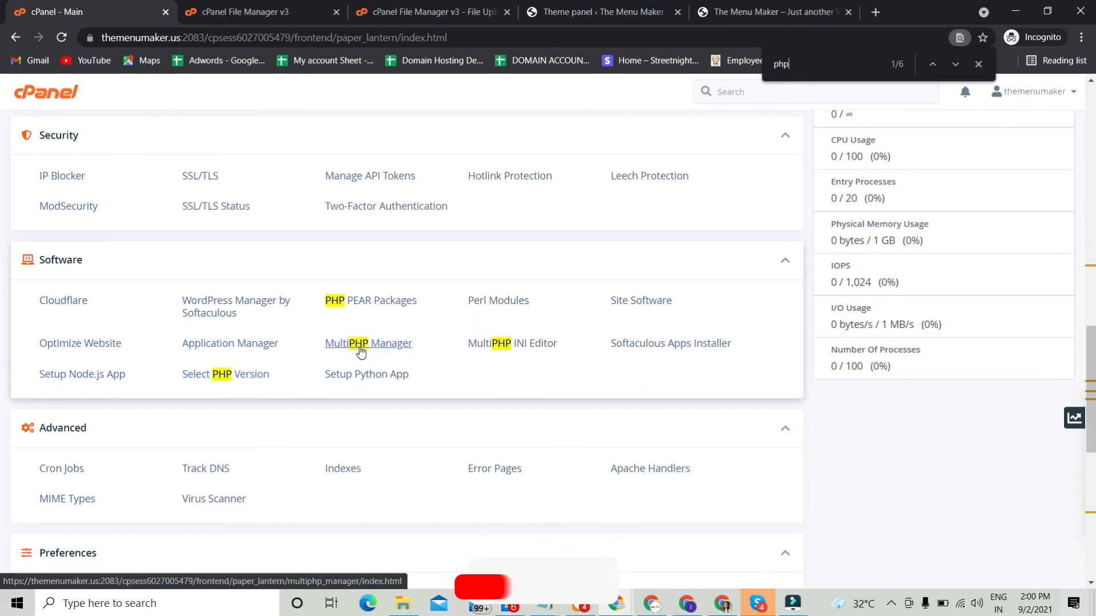
pyautogui.click(382, 350)
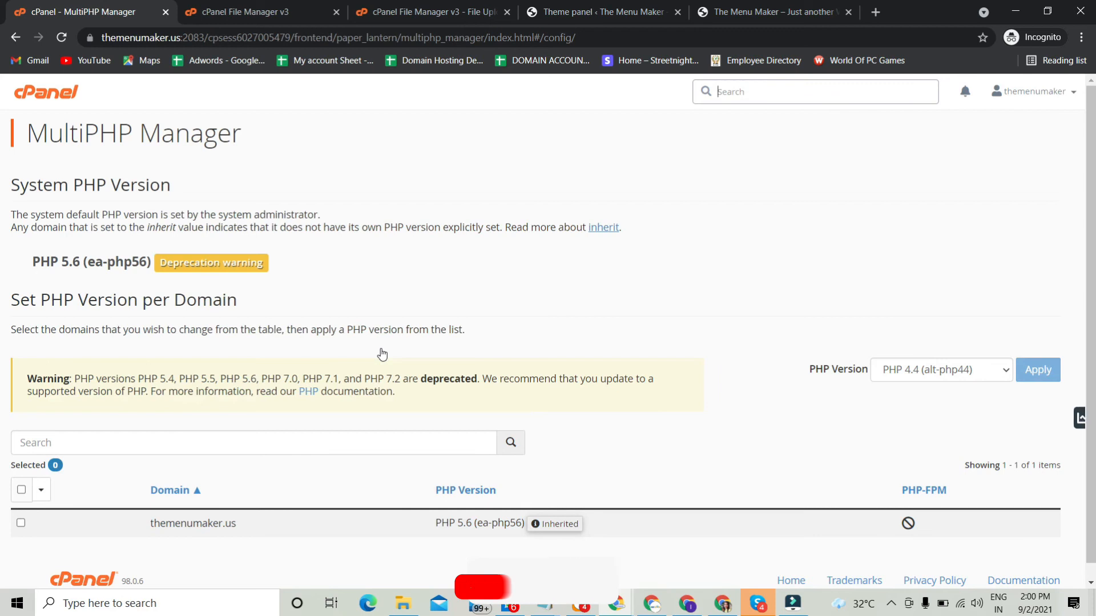
# Step: Apply PHP 7.3 (ea-php73) to the domain themenumaker.us in MultiPHP Manager
pyautogui.scroll(-1, 386, 257)
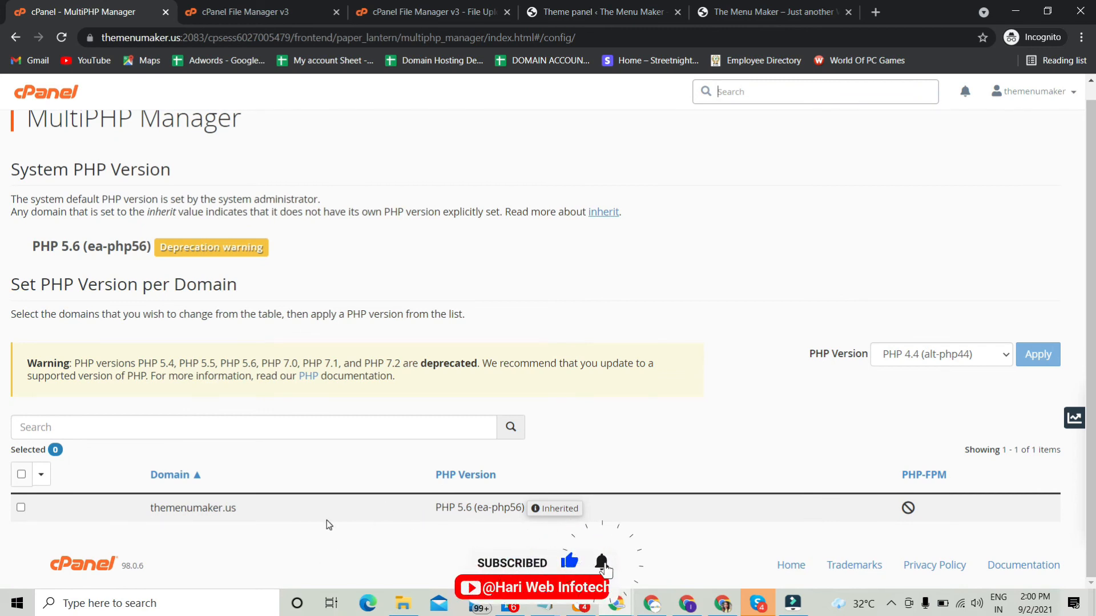
pyautogui.click(21, 508)
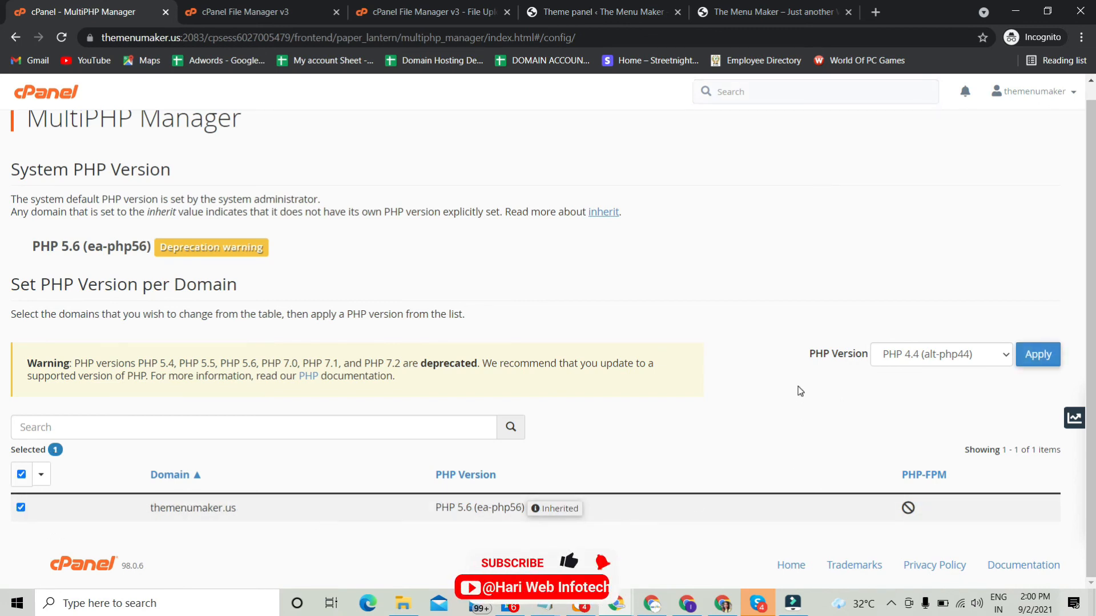
pyautogui.click(909, 361)
pyautogui.scroll(-2, 919, 298)
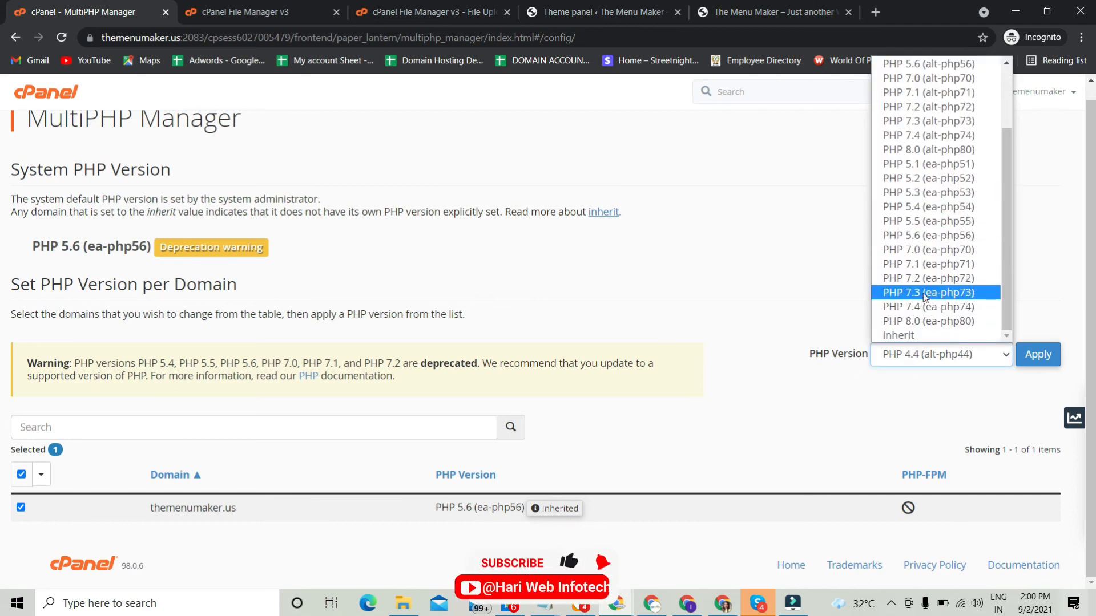
pyautogui.click(925, 294)
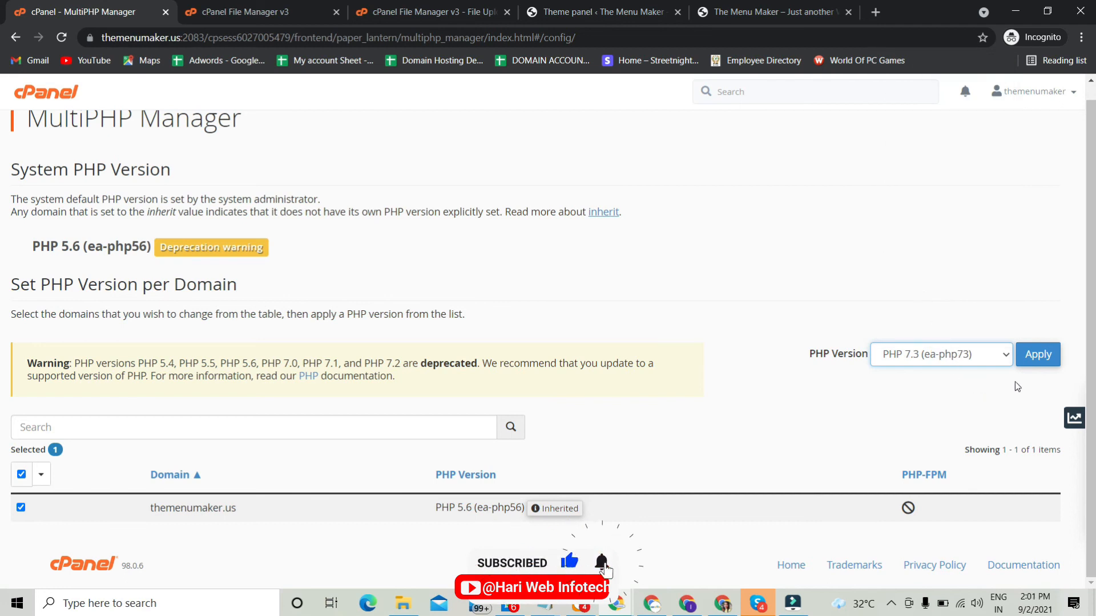
pyautogui.click(1043, 355)
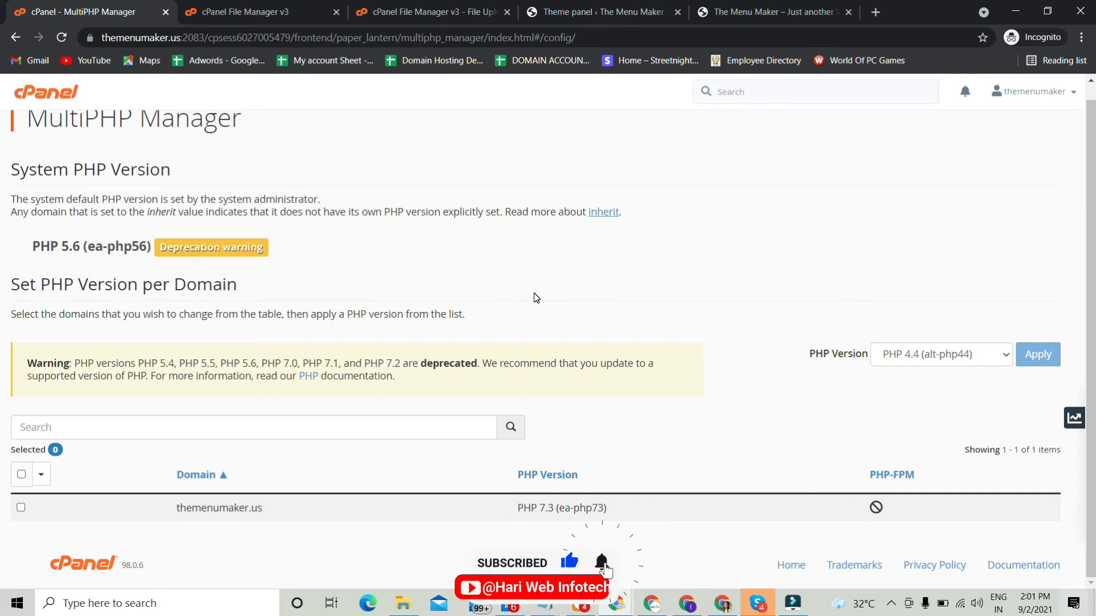
# Step: Switch to the WordPress Newsmag Welcome page and reload it to check the PHP version in System Status
pyautogui.click(578, 12)
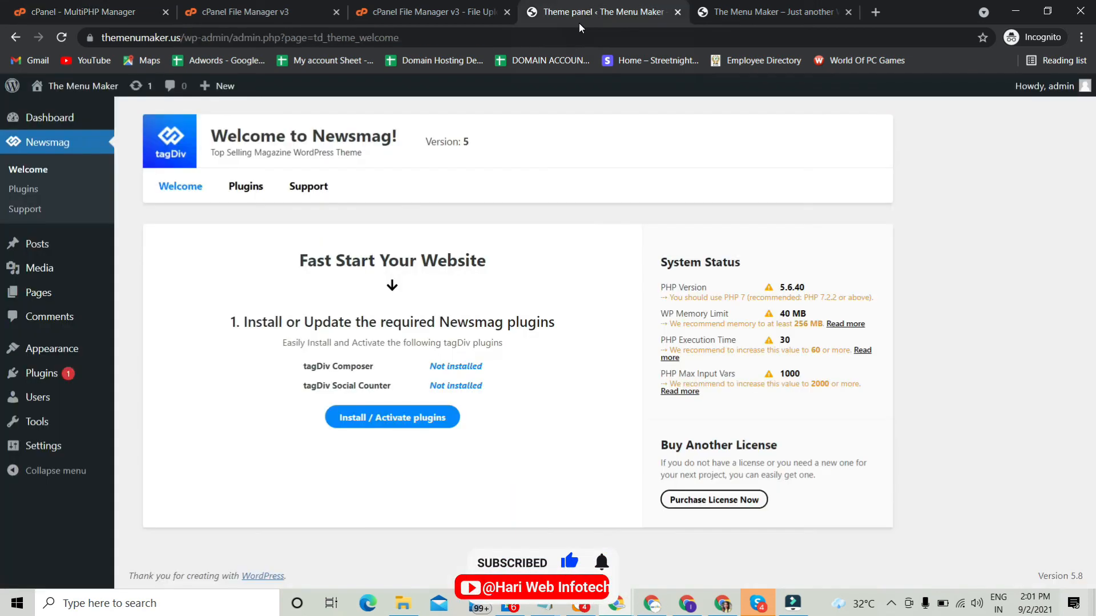
pyautogui.click(67, 36)
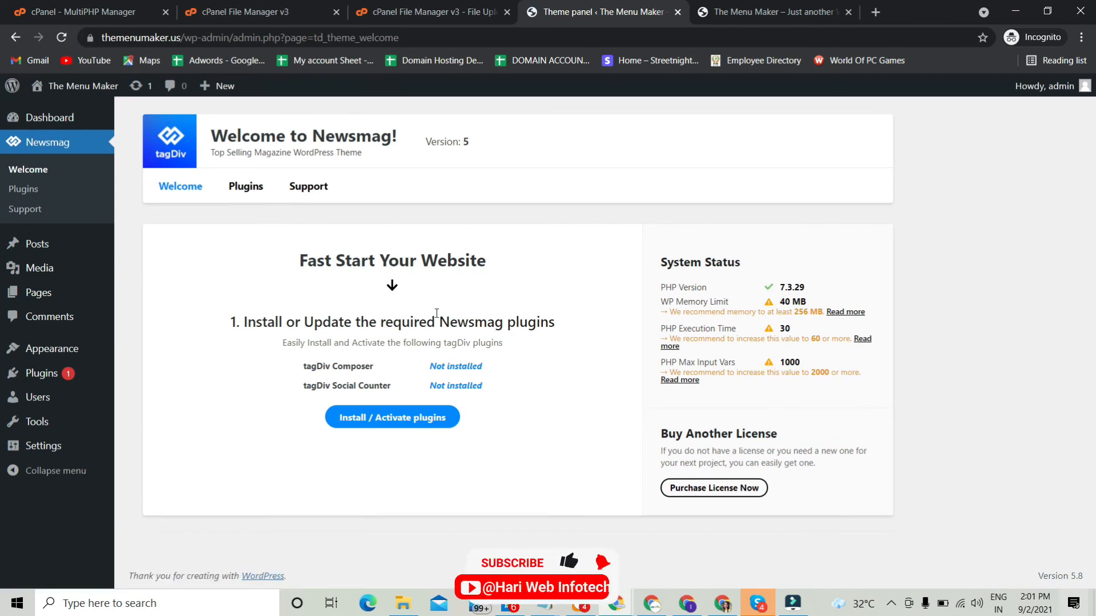